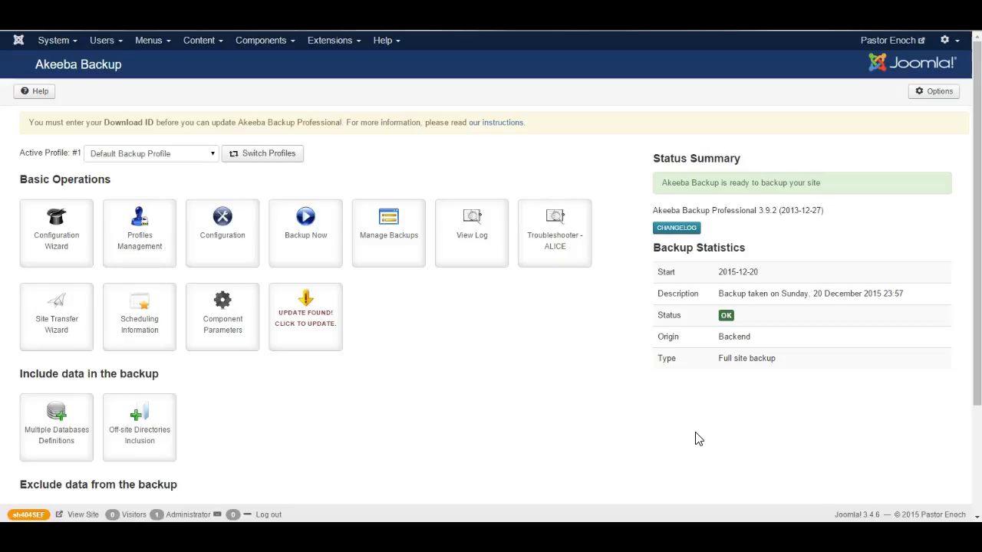
# Open Akeeba Backup from the Components menu and go to Manage Backups, showing the 60.97 Mb backup
pyautogui.click(268, 43)
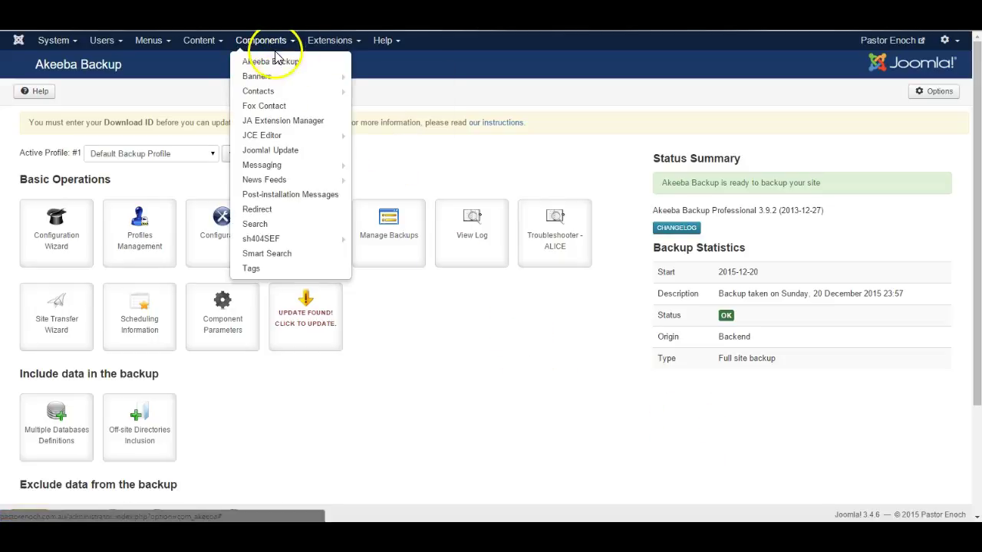
pyautogui.click(148, 40)
pyautogui.click(246, 39)
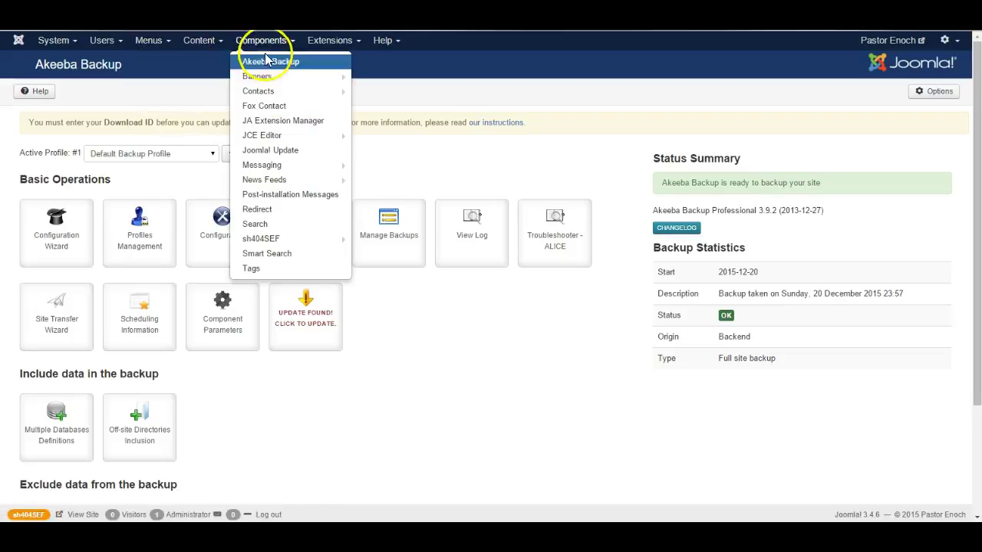
pyautogui.click(406, 169)
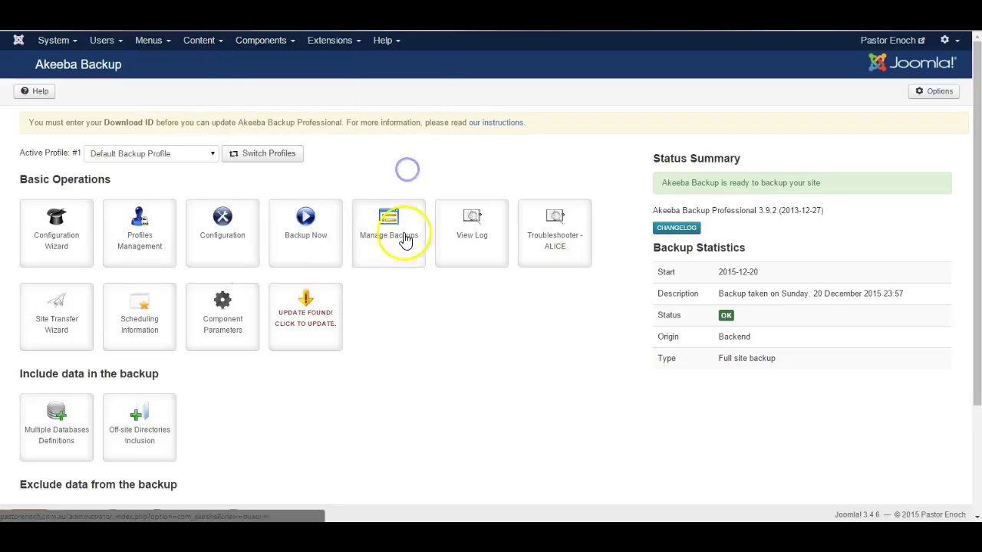
pyautogui.click(326, 218)
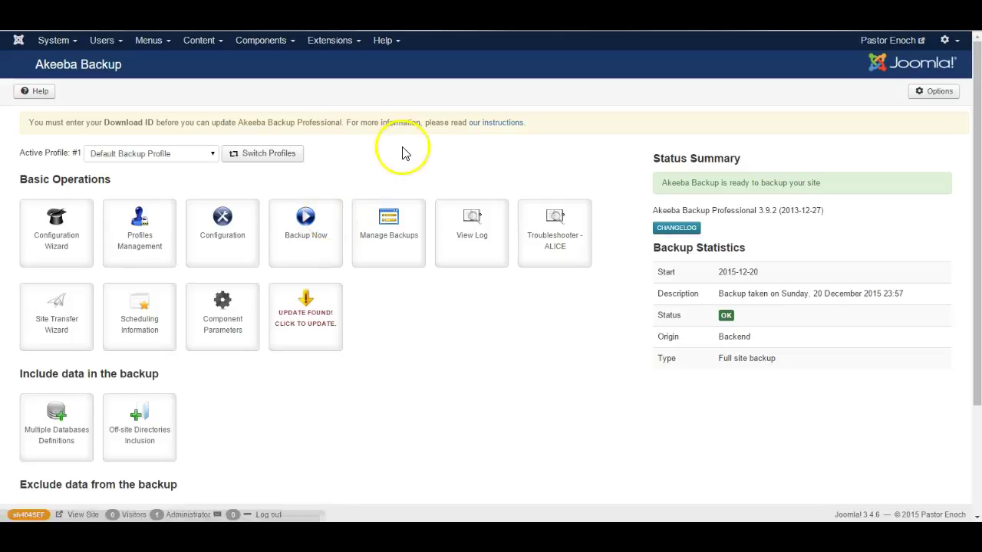
pyautogui.click(390, 232)
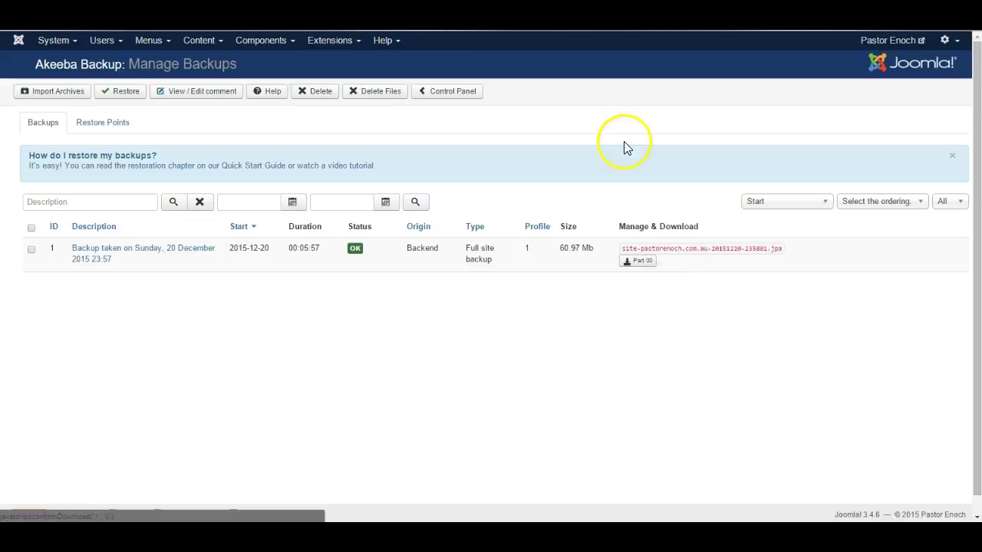
# Switch to the browser tab showing the Akeeba eXtract Wizard 3.3 download page
pyautogui.hotkey('ctrl', 'Tab')
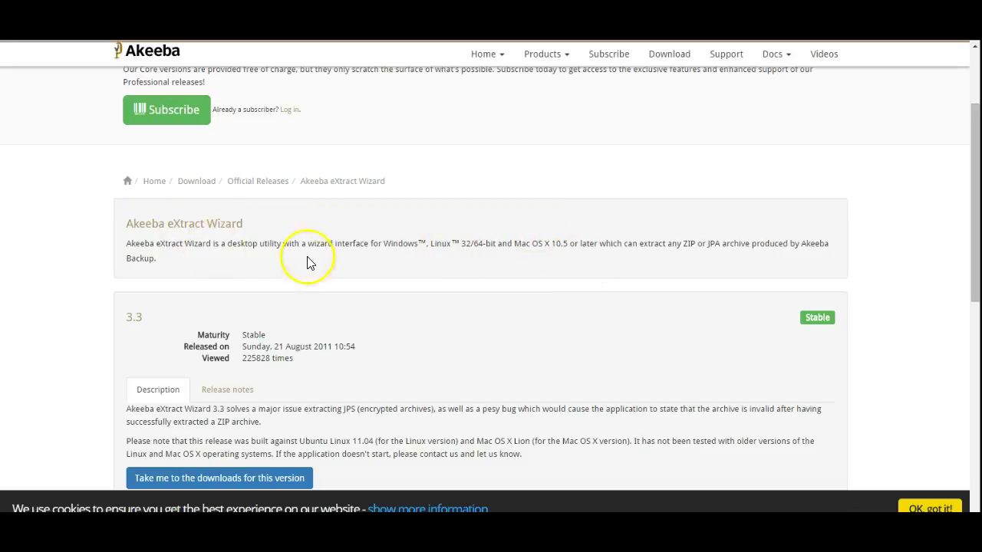
# Go to the version 3.3 downloads and look through the Windows, Mac and Linux sections
pyautogui.click(228, 479)
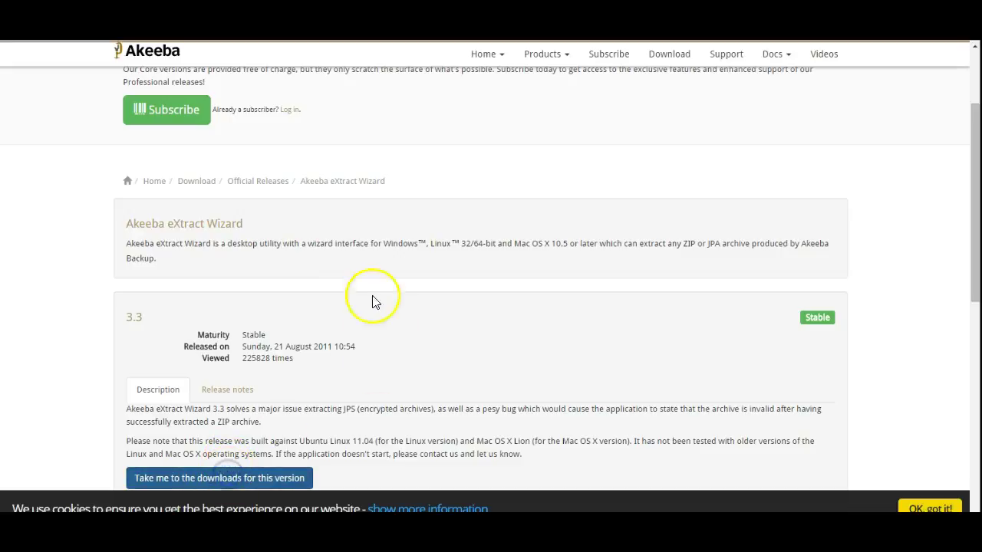
pyautogui.scroll(-5, 257, 253)
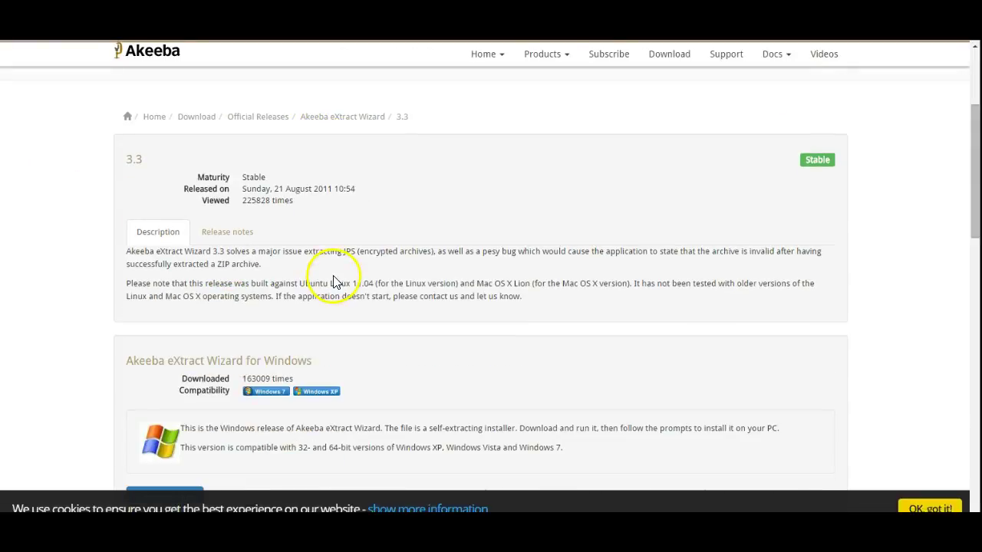
pyautogui.scroll(-2, 261, 257)
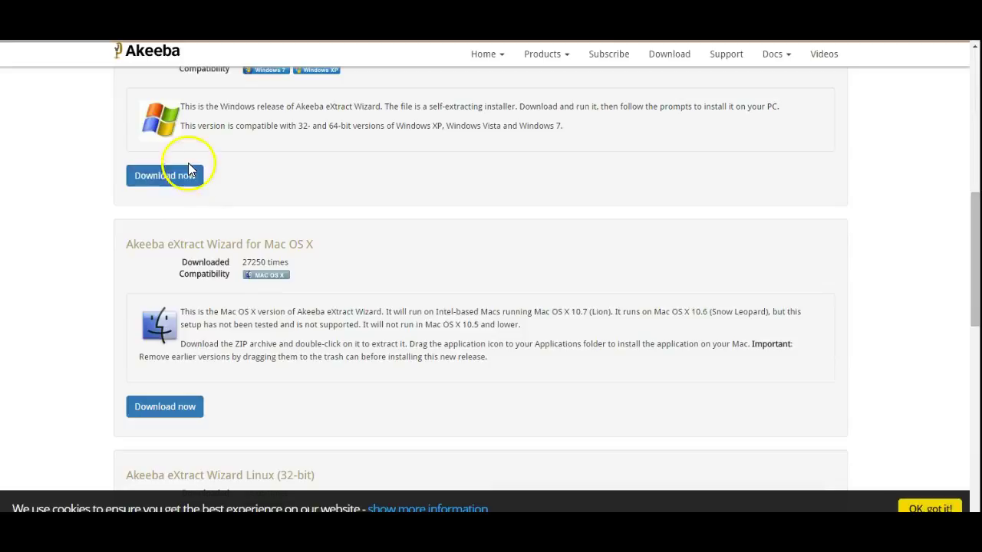
pyautogui.scroll(-4, 333, 320)
pyautogui.scroll(10, 333, 325)
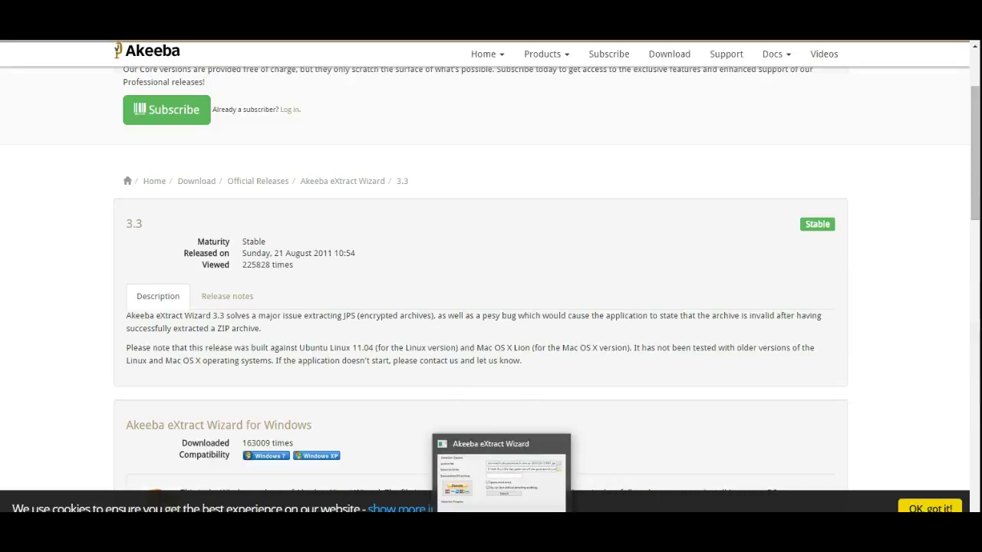
# Choose the site's .jpa backup archive in eXtract Wizard and start extracting it
pyautogui.click(502, 448)
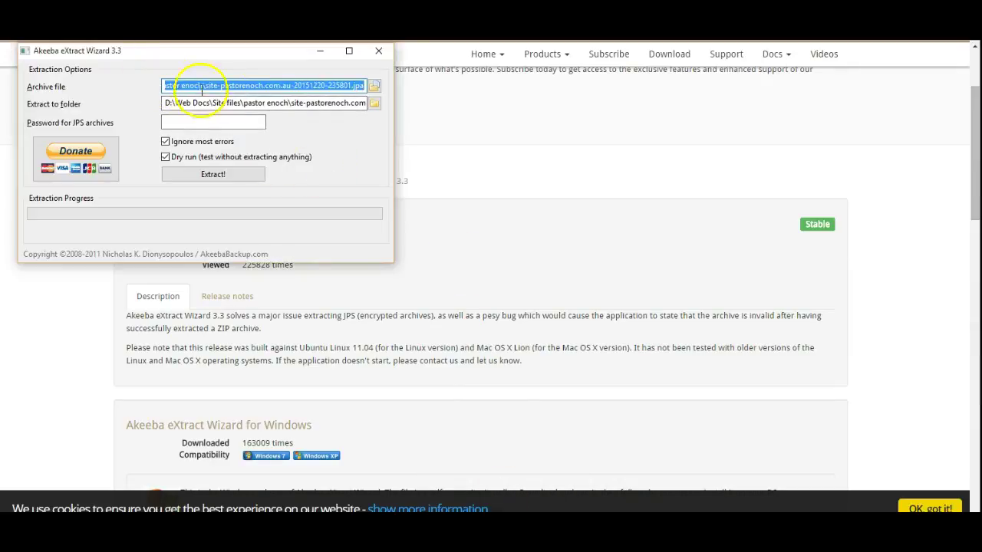
pyautogui.click(375, 88)
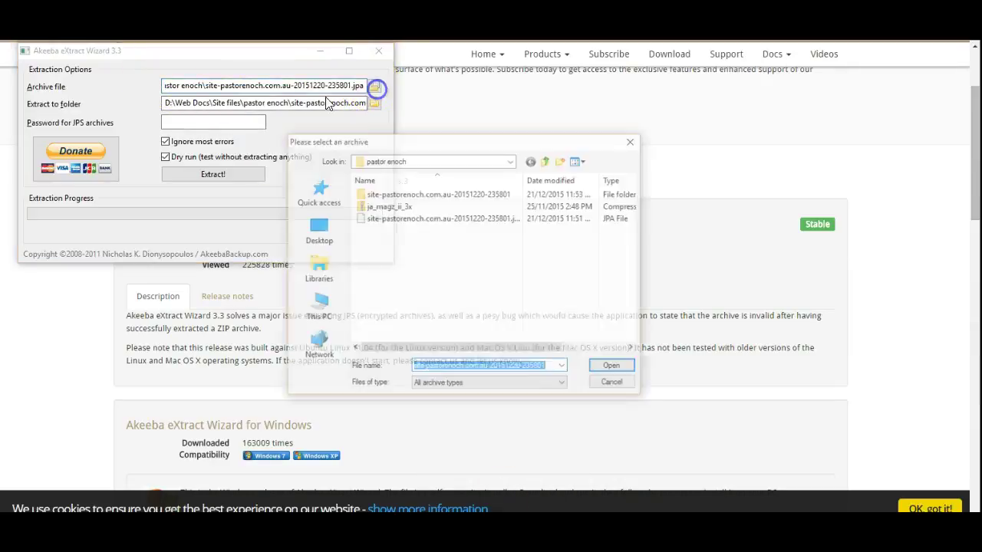
pyautogui.click(418, 219)
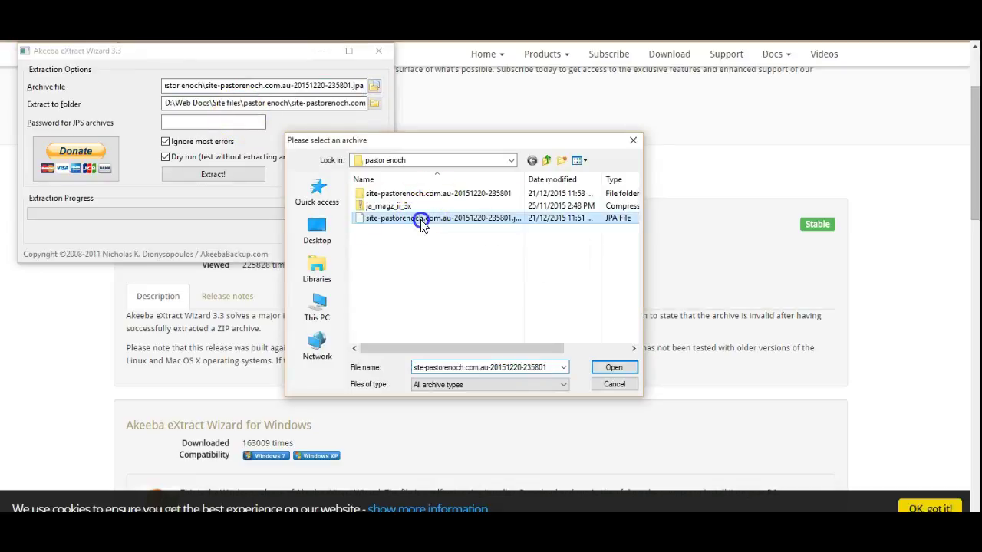
pyautogui.click(618, 371)
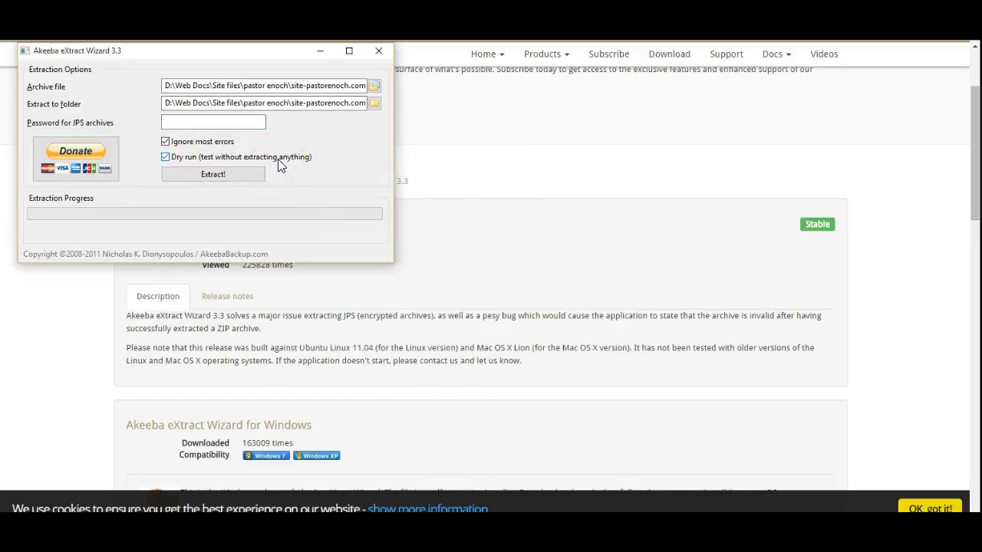
pyautogui.click(224, 177)
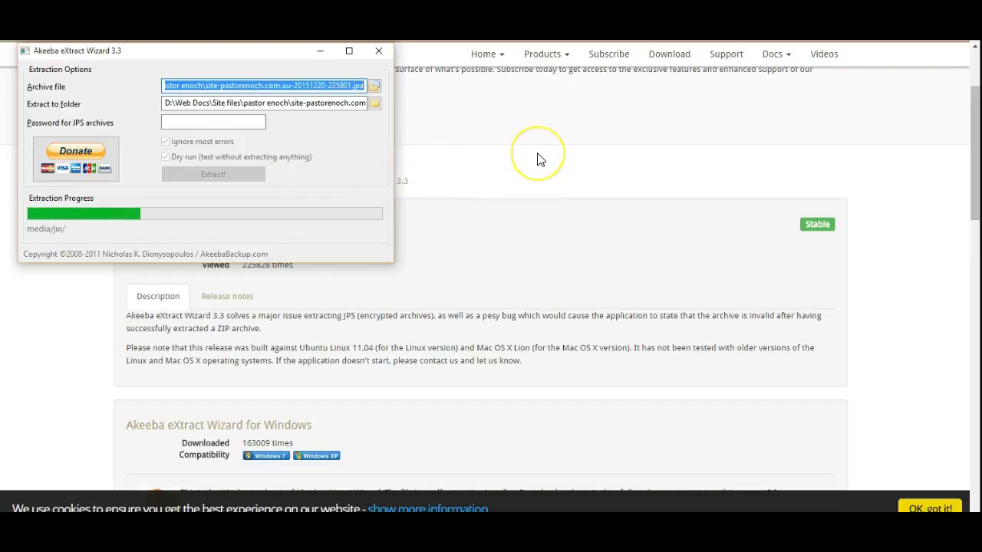
# Select the 20 December 2015 backup and review its Site Restoration form in Akeeba Backup
pyautogui.click(580, 164)
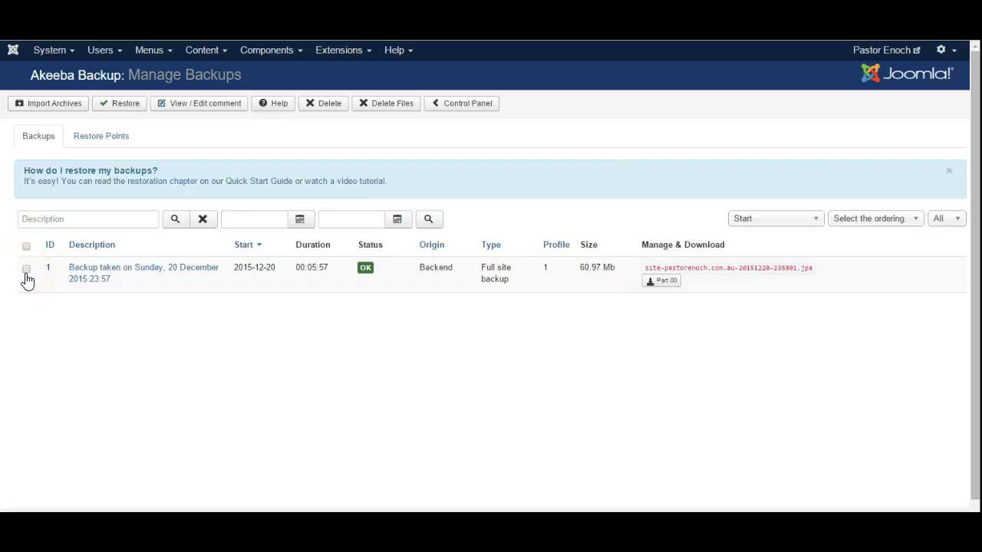
pyautogui.click(26, 275)
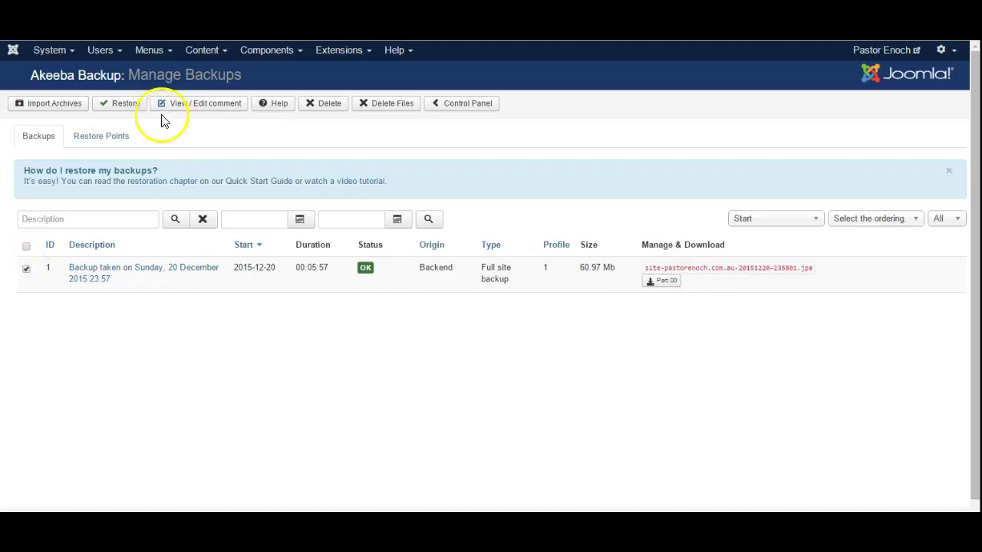
pyautogui.click(123, 108)
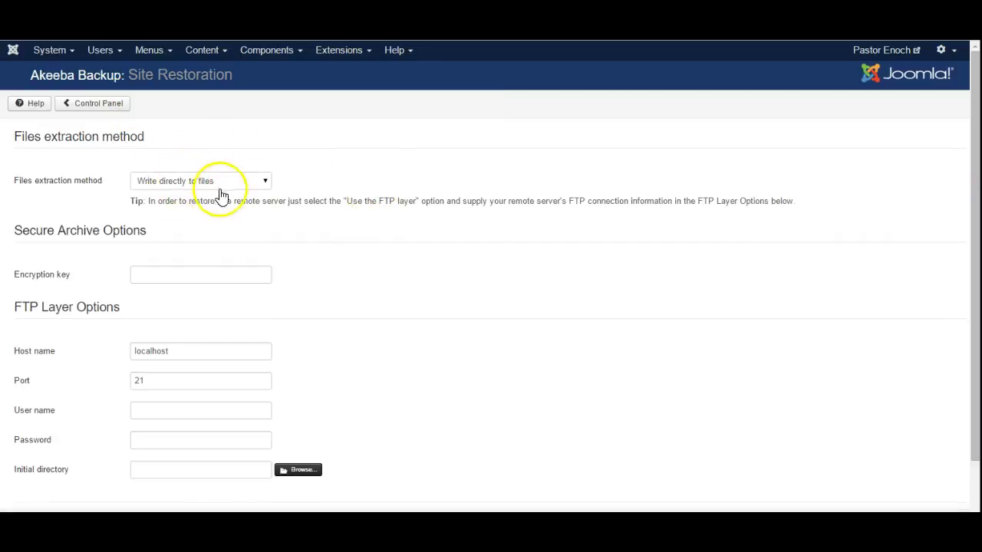
pyautogui.scroll(-2, 246, 247)
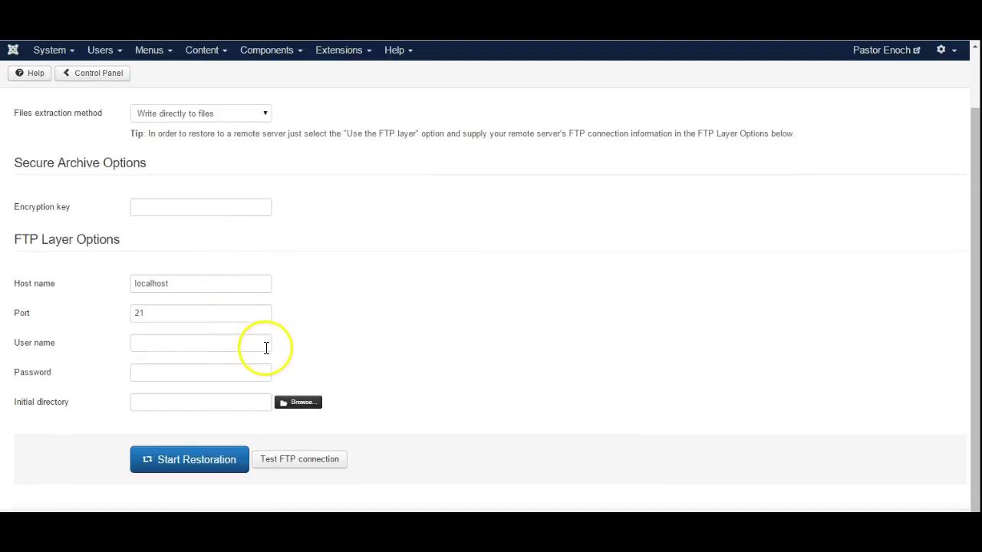
pyautogui.scroll(2, 269, 346)
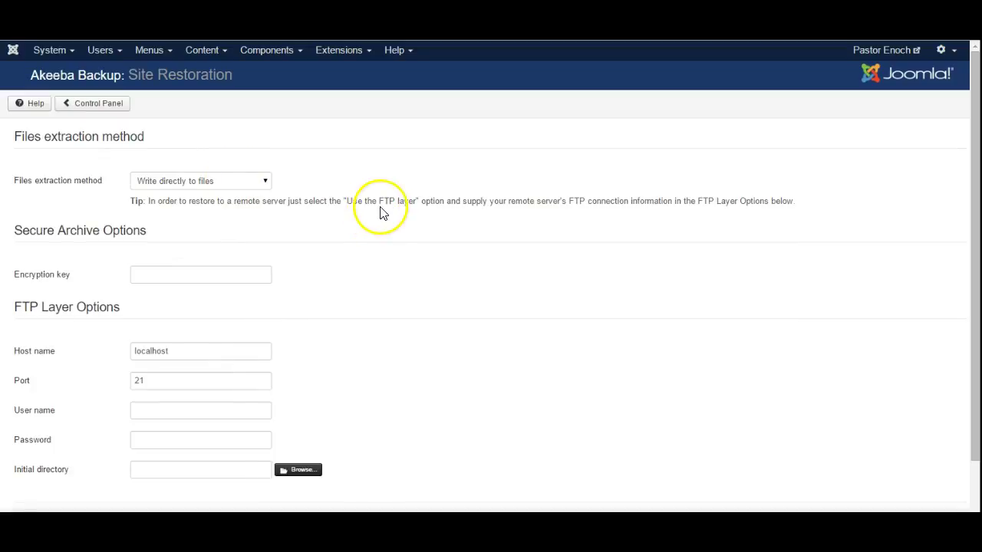
pyautogui.scroll(-2, 378, 212)
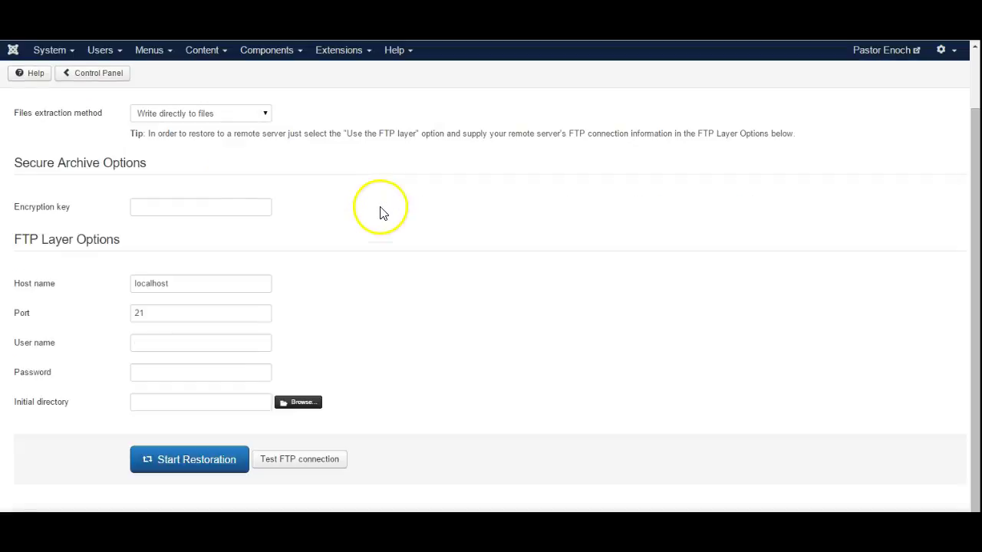
# Start the restoration and let the archive extraction finish successfully
pyautogui.click(187, 460)
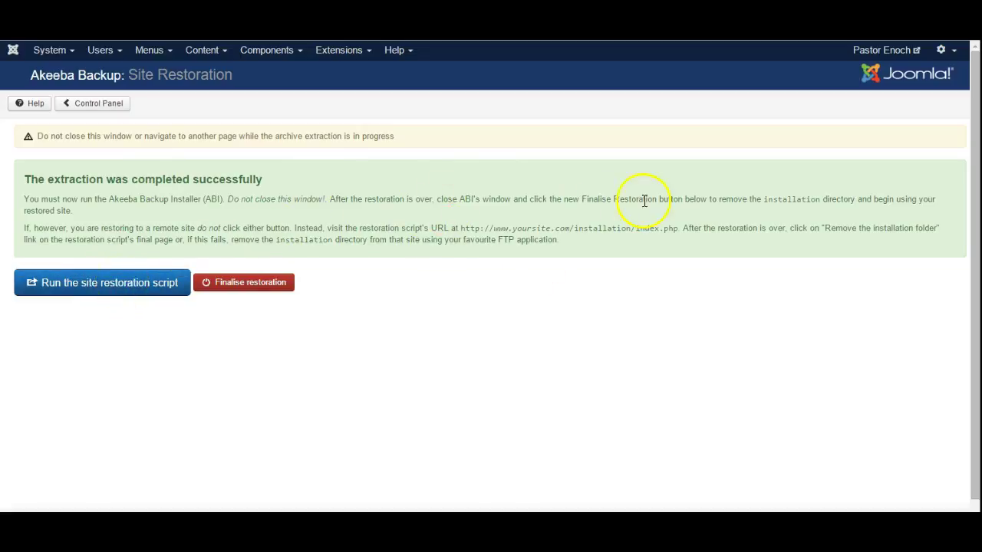
# Launch the ANGIE site restoration script and continue past the pre-installation check
pyautogui.click(102, 284)
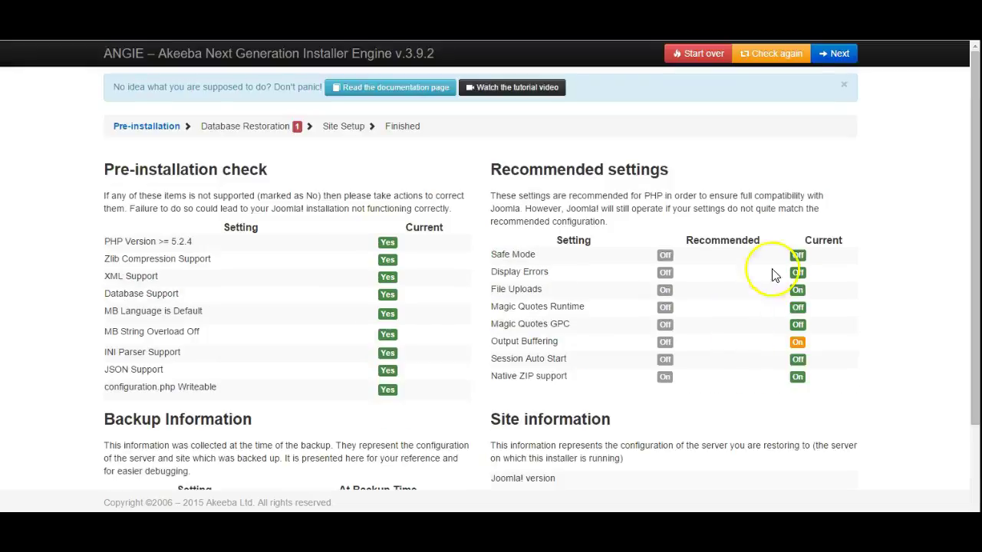
pyautogui.click(835, 55)
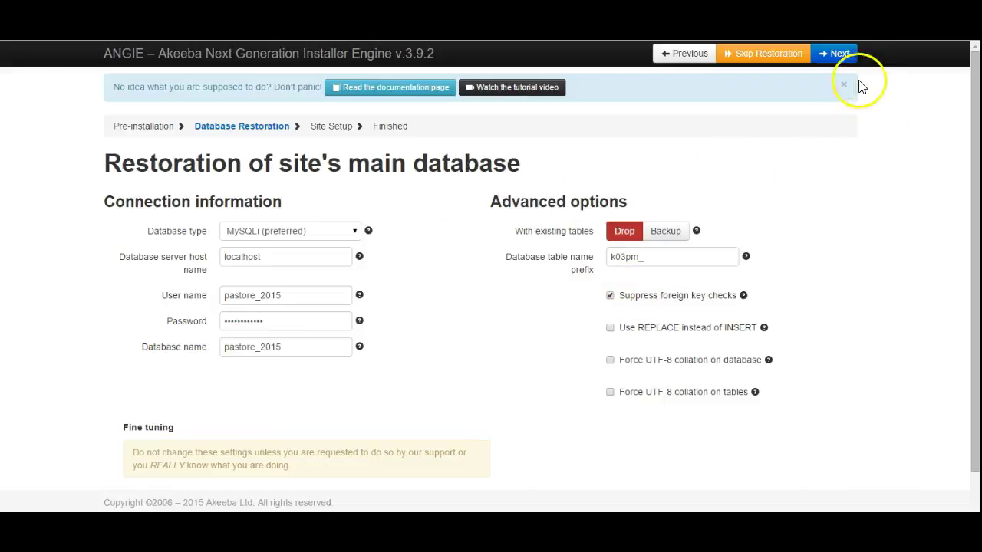
# Restore the main database and continue to Site Setup once success is reported
pyautogui.click(836, 54)
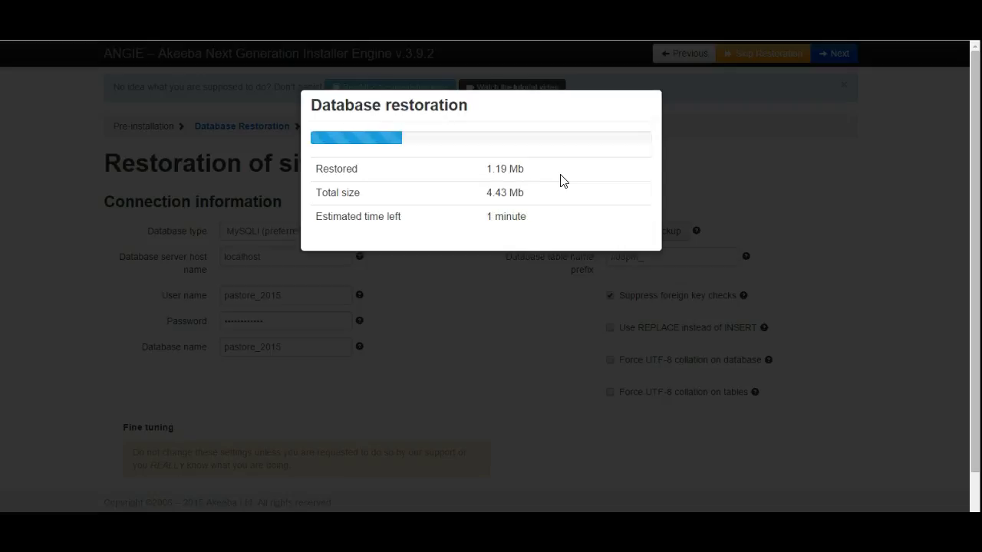
pyautogui.click(289, 249)
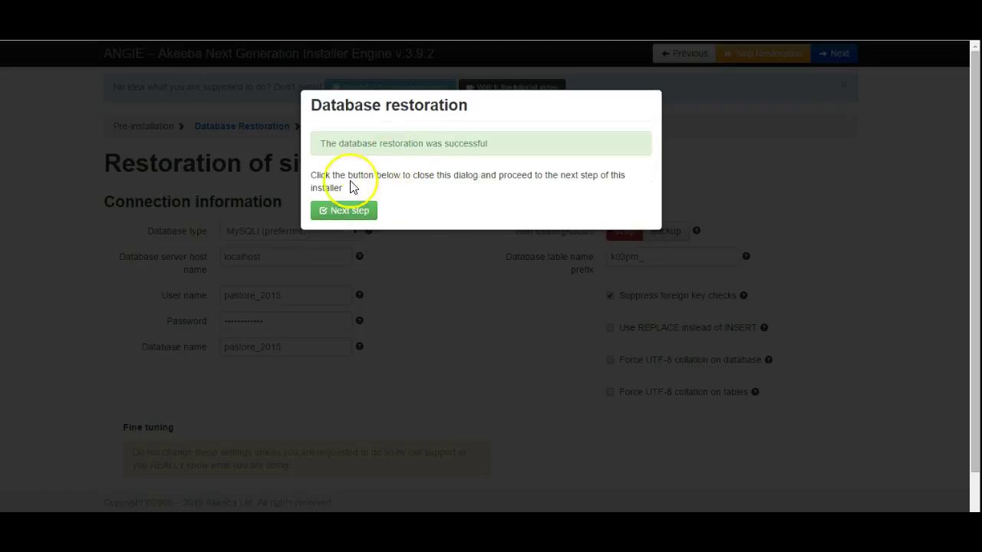
pyautogui.click(346, 211)
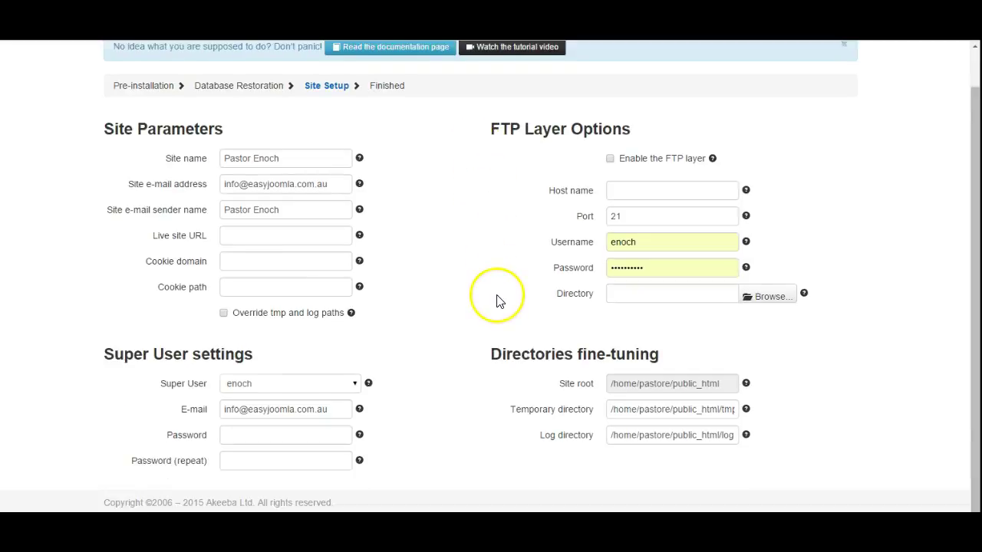
# Accept the Site Setup settings and close the finished ANGIE installer tab
pyautogui.click(834, 54)
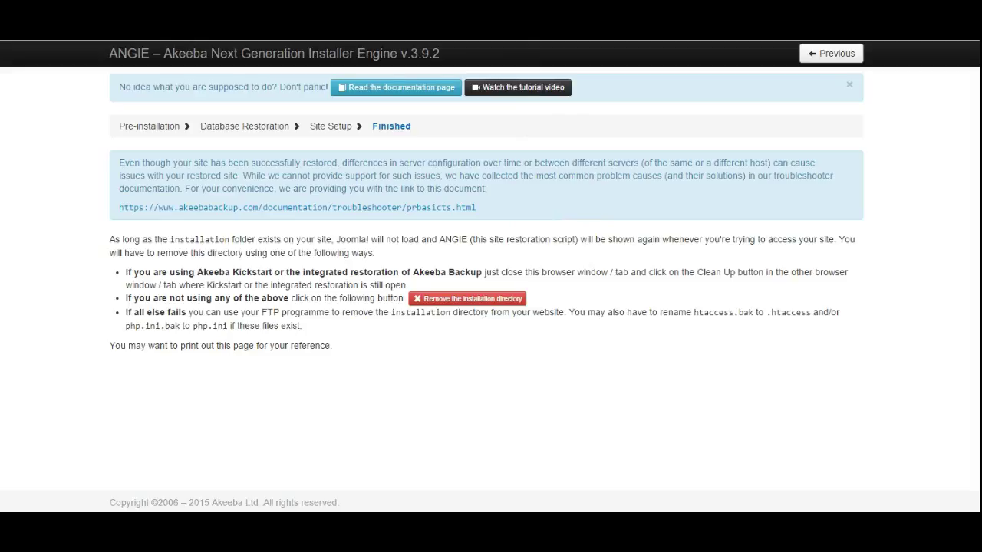
pyautogui.hotkey('ctrl', 'w')
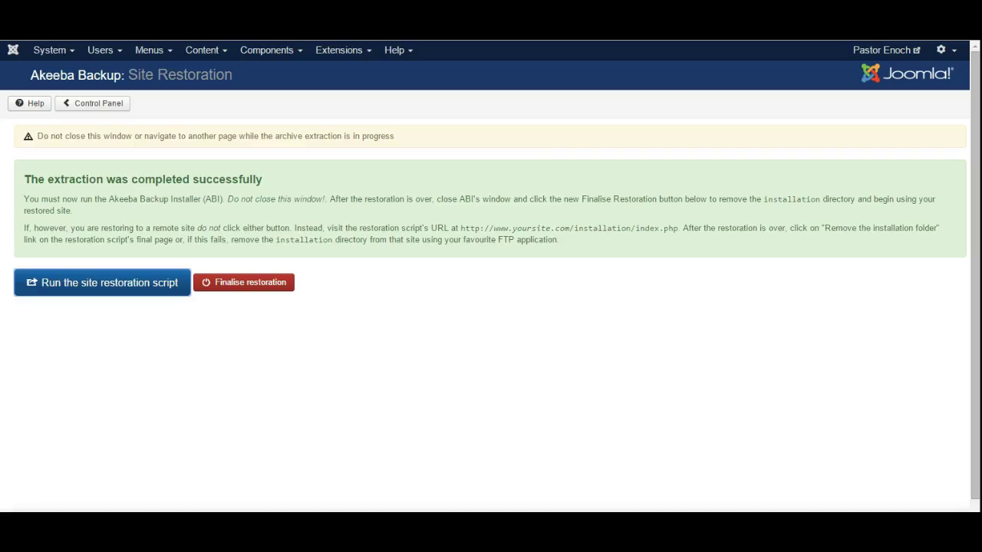
# Finalise the restoration, log back into Joomla, and look over the Control Panel's restored articles
pyautogui.click(250, 283)
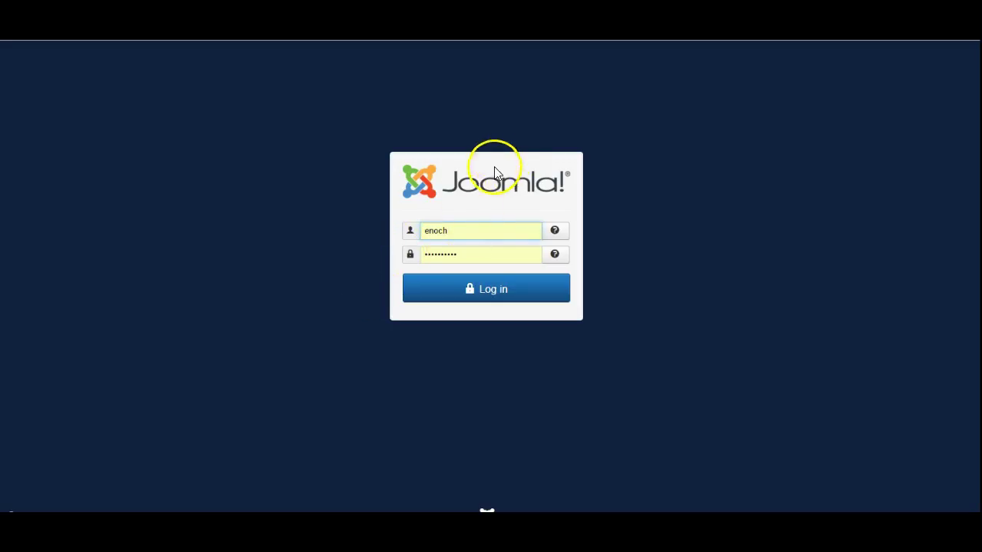
pyautogui.click(487, 290)
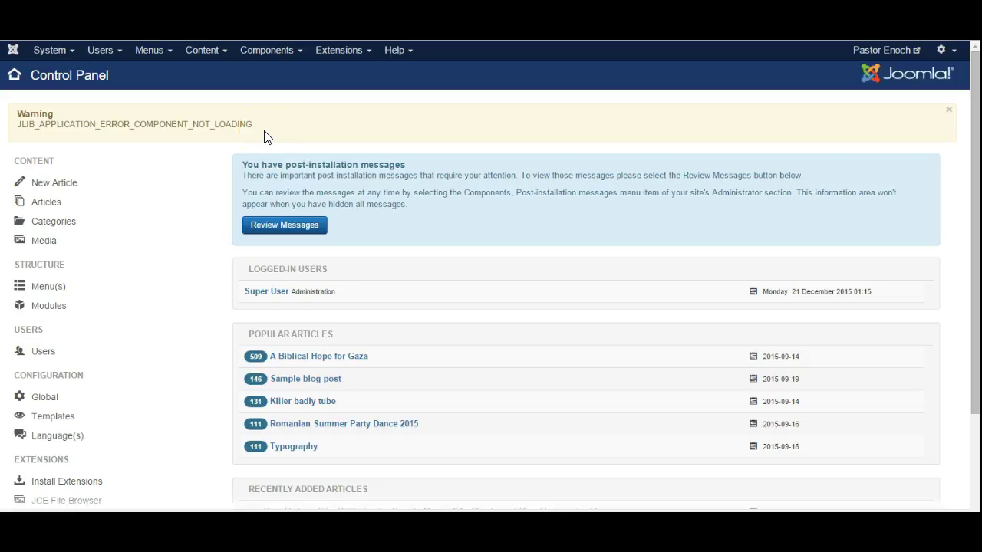
pyautogui.scroll(-2, 406, 207)
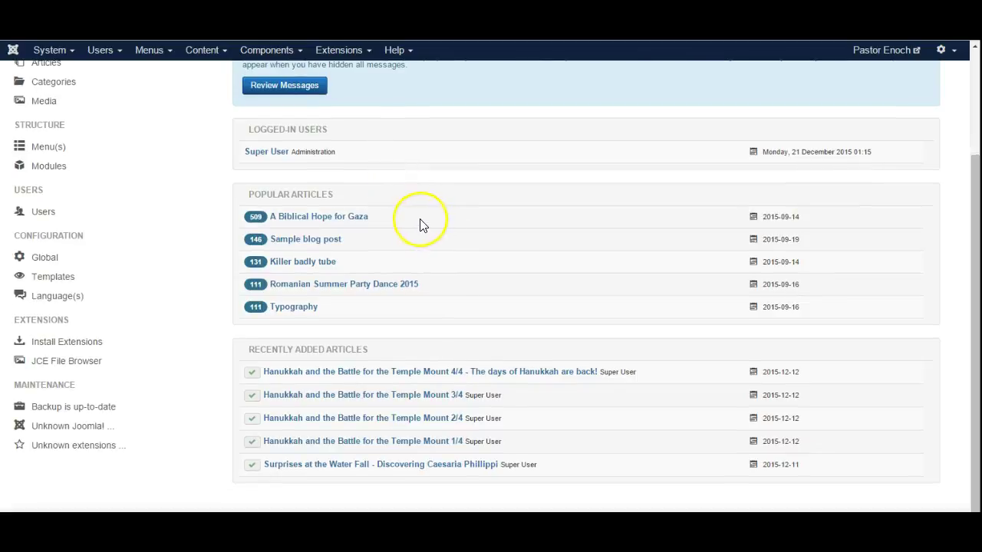
pyautogui.scroll(1, 457, 276)
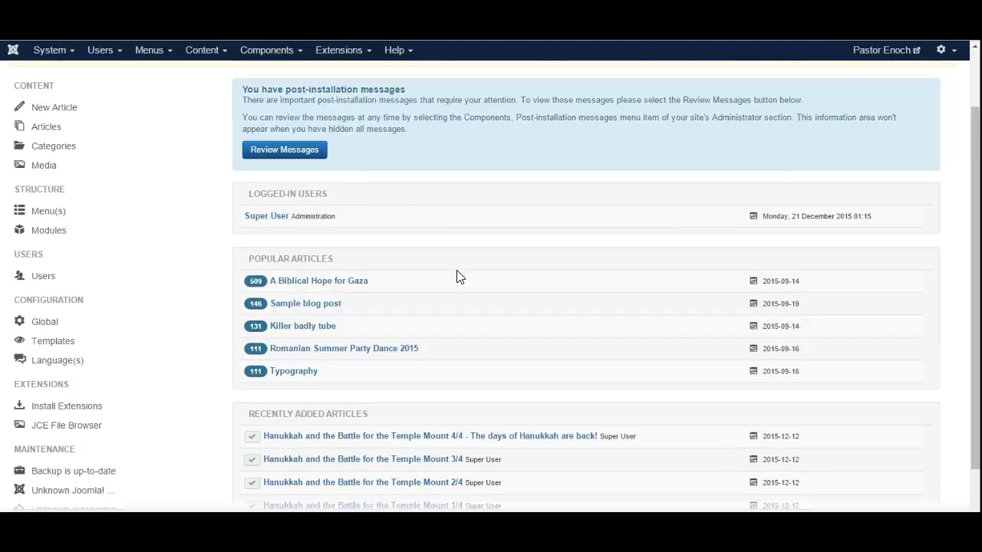